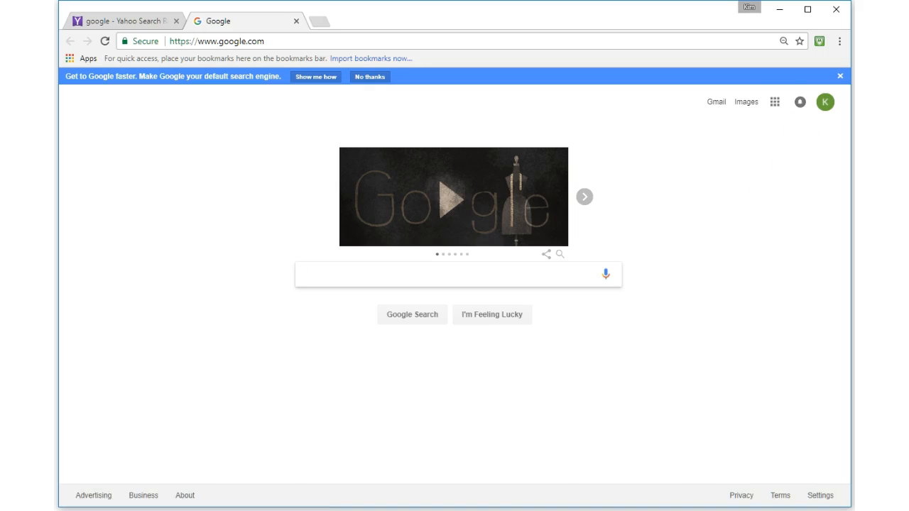
Browse the list of Google apps and open Docs.
left_click(775, 102)
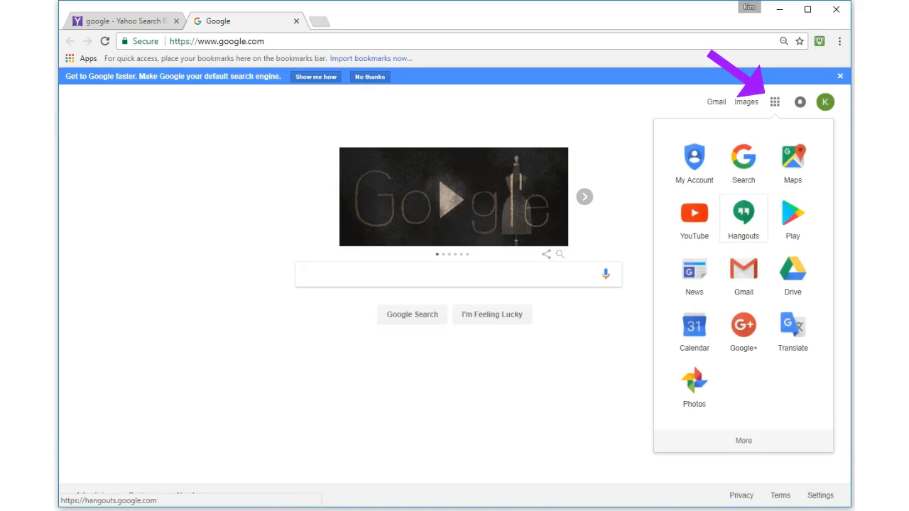
scroll(744, 217, "down", 3)
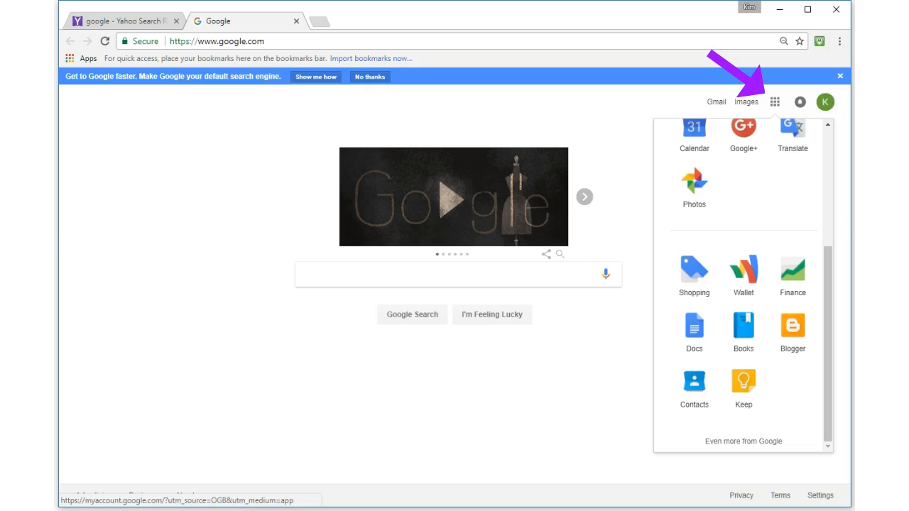
scroll(744, 334, "up", 1)
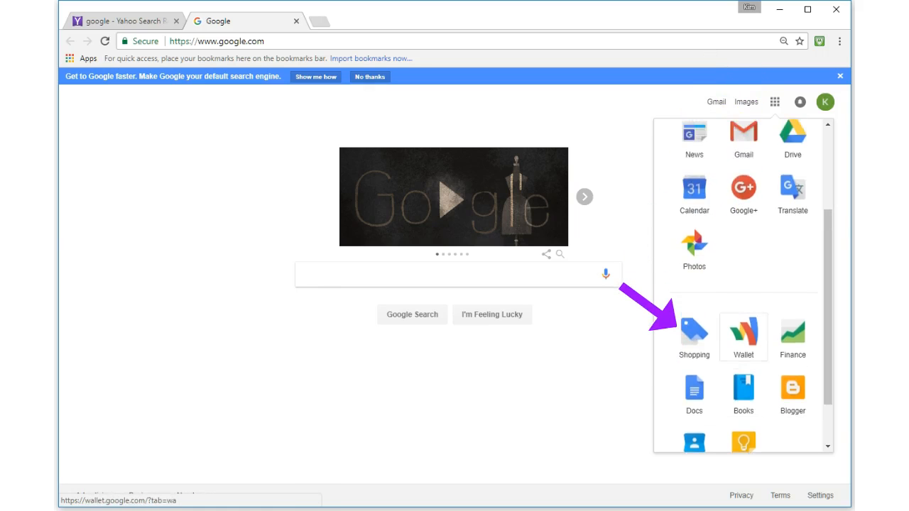
scroll(744, 334, "up", 2)
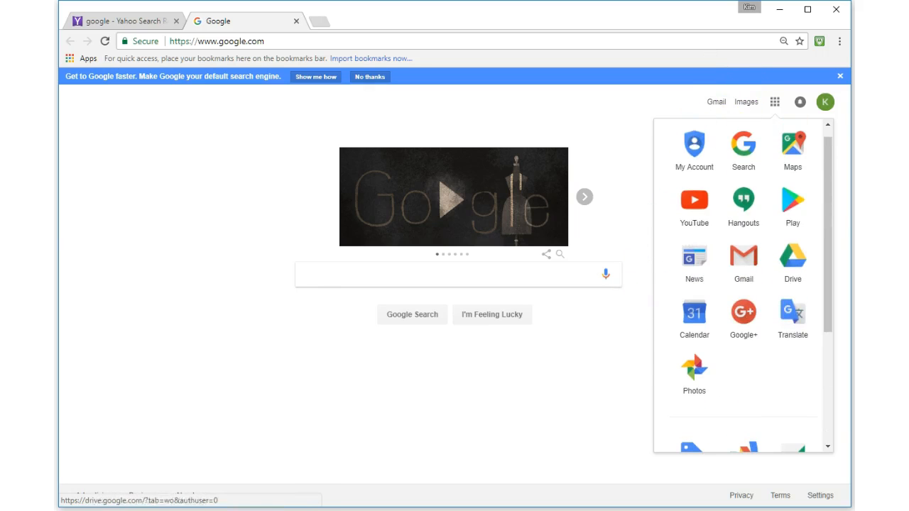
scroll(717, 298, "down", 3)
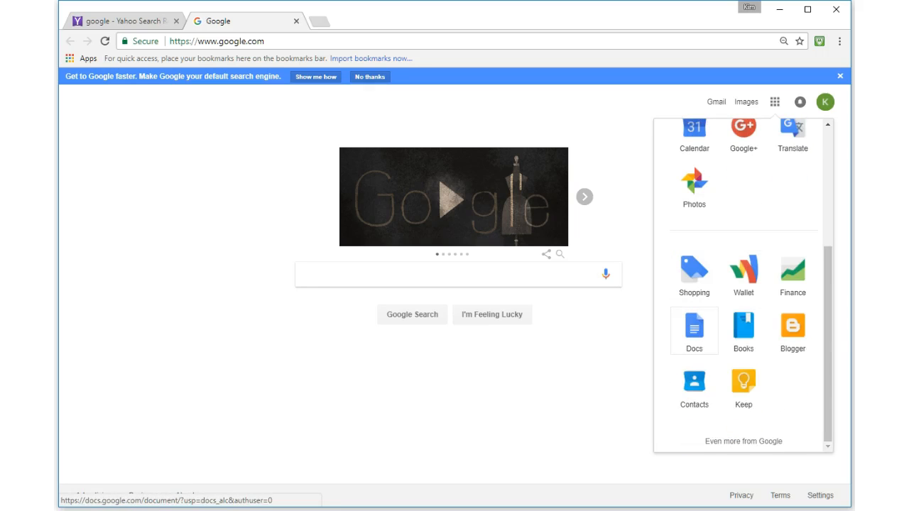
left_click(694, 331)
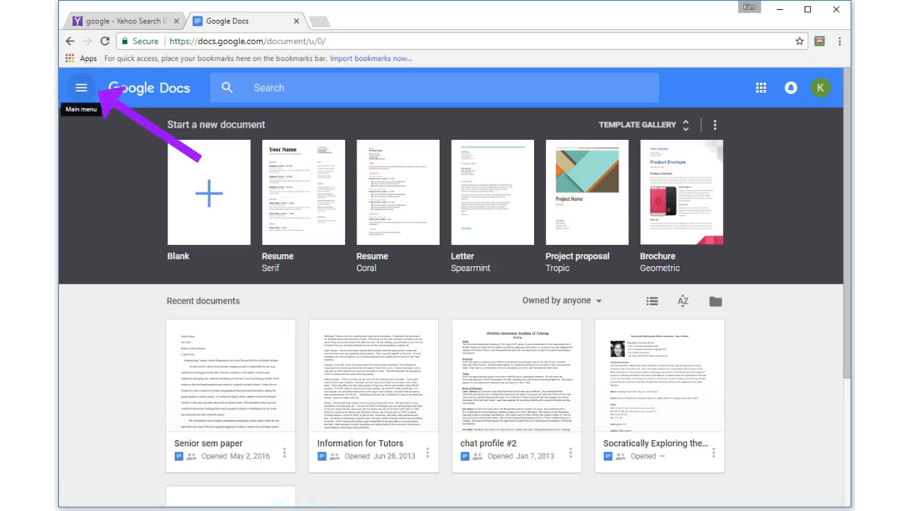
Switch from Docs to Google Sheets and create a blank spreadsheet.
left_click(81, 88)
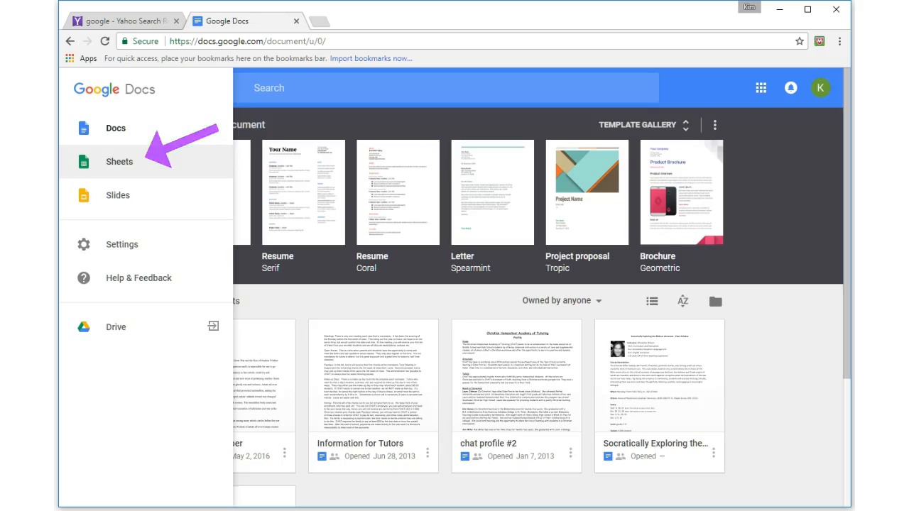
left_click(119, 161)
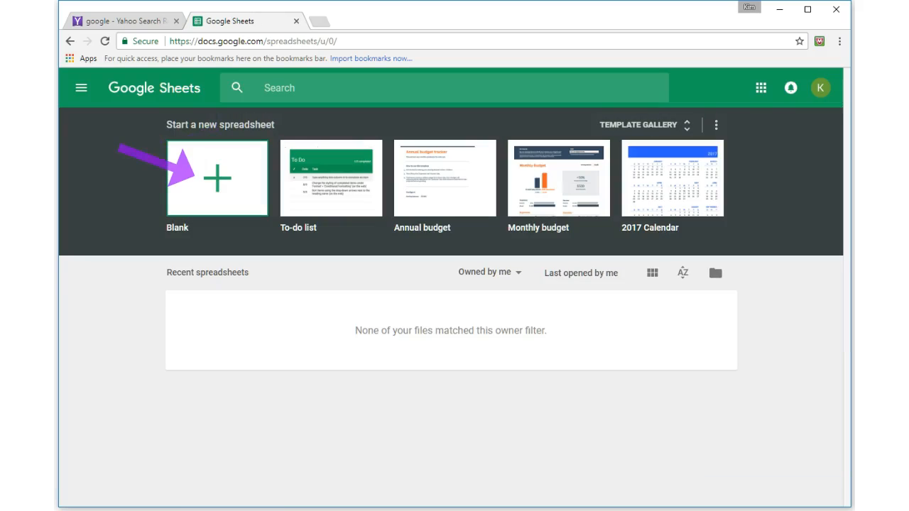
left_click(216, 178)
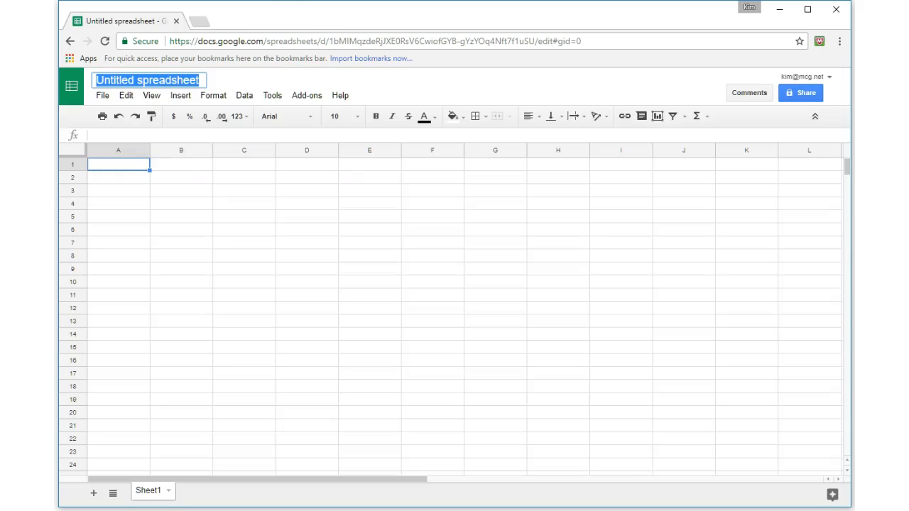
Rename the untitled spreadsheet as "Training Miles Example".
type("Training")
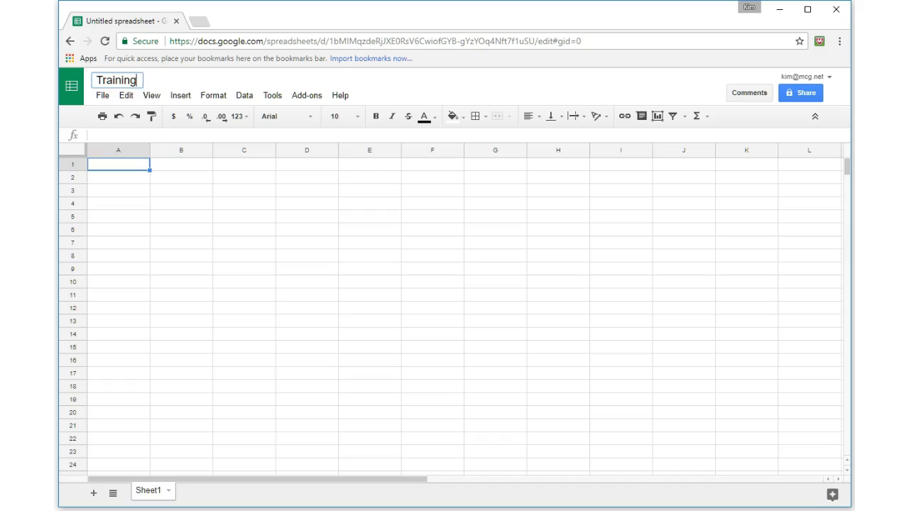
type(" Miles Example")
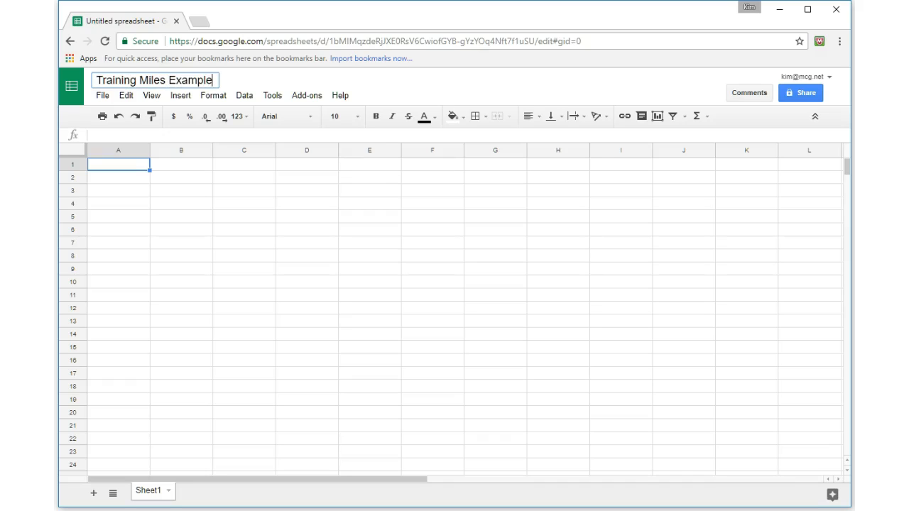
left_click(243, 243)
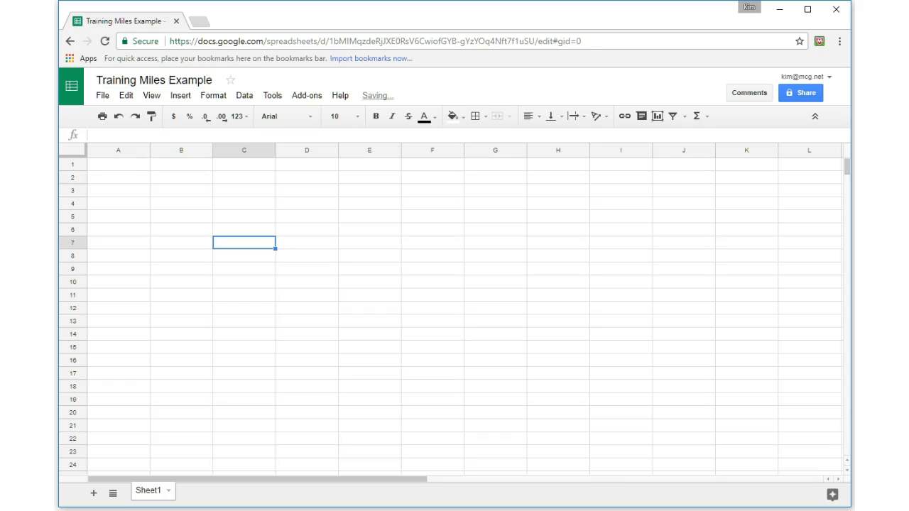
Narrow the browser window and enter the headers "Training Miles" in A1 and "10K Race Times" in B1.
left_click_drag(851, 256, 580, 256)
scroll(330, 313, "up", 1)
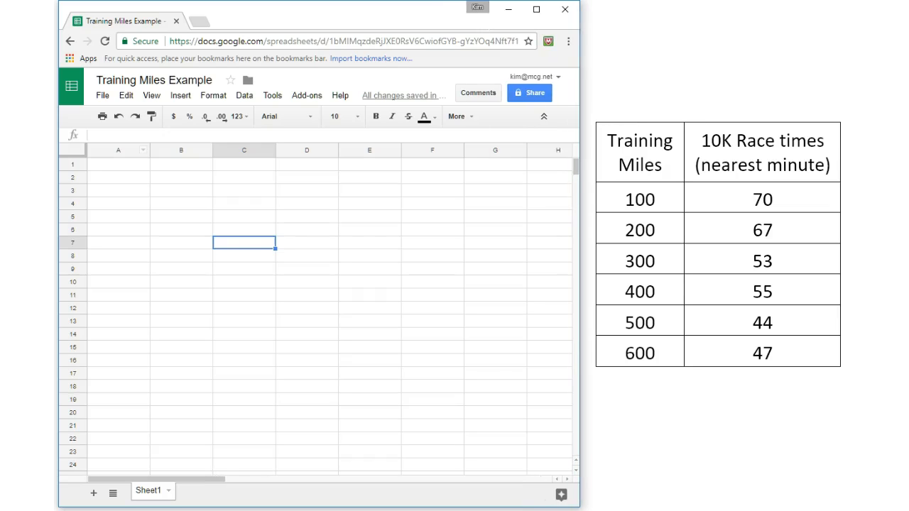
left_click(118, 165)
type("Training Miles")
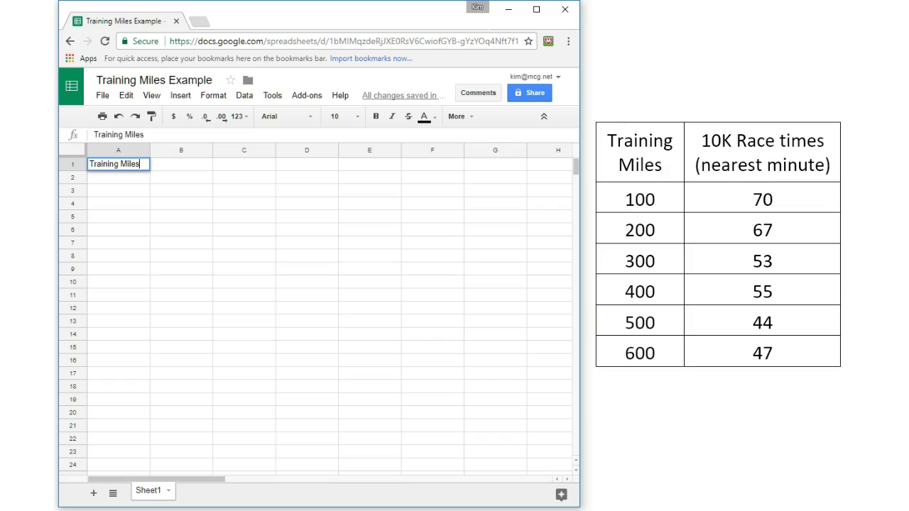
key("Tab")
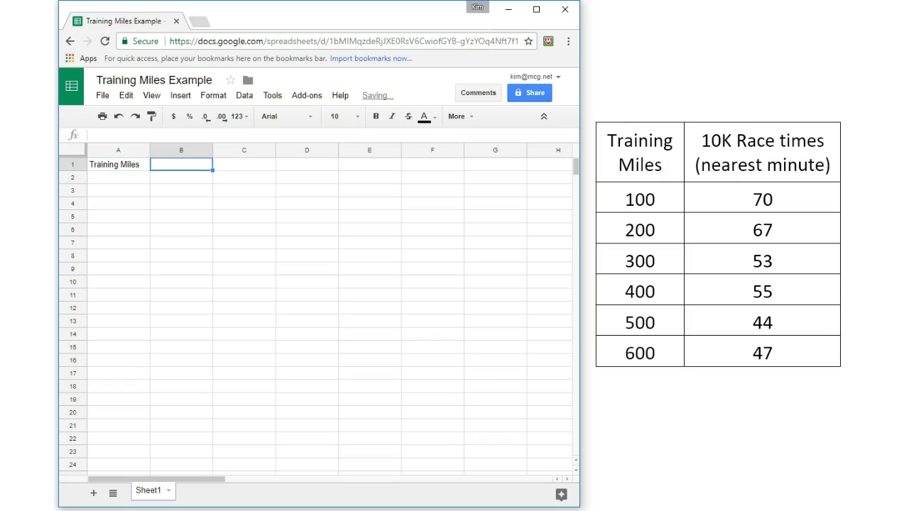
type("10K")
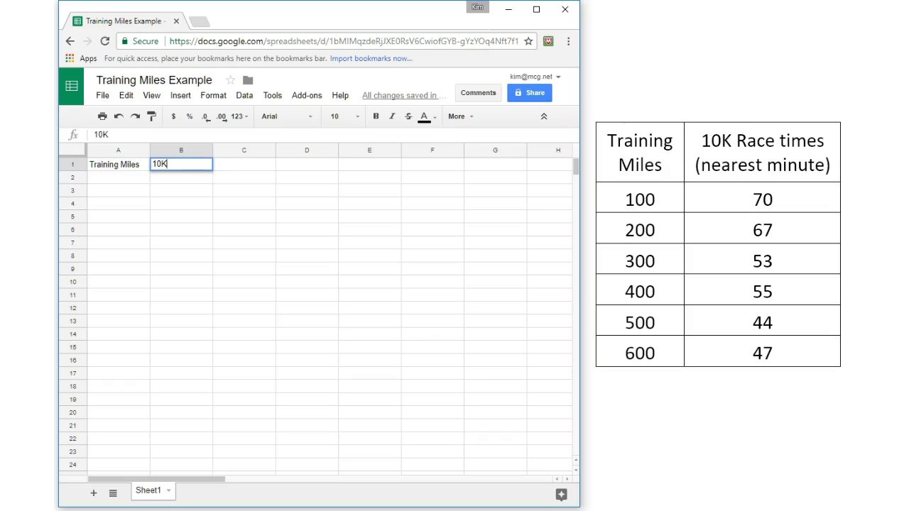
type(" Race Times")
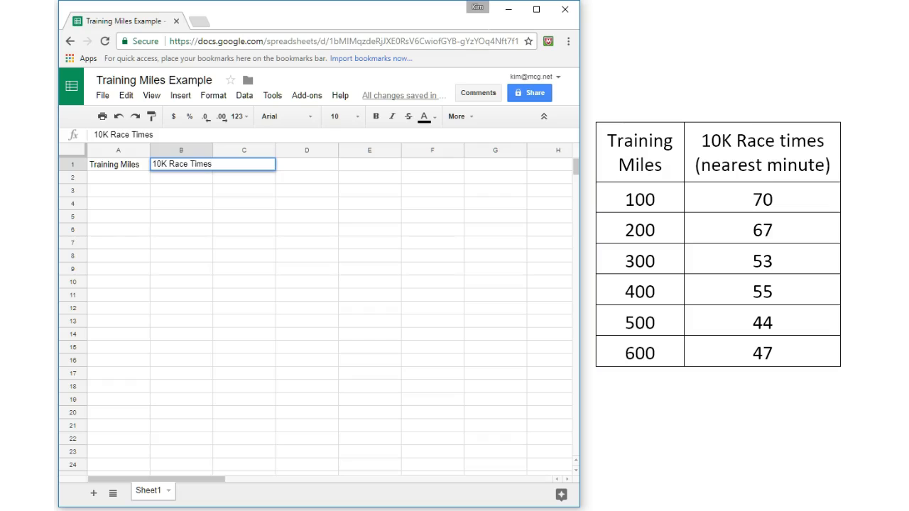
Fill A2:A7 with 100, 200, 300, 400, 500, 600 and B2:B7 with 70, 67, 53, 55, 44, 47.
key("Return")
type("10")
key("Tab")
type("70")
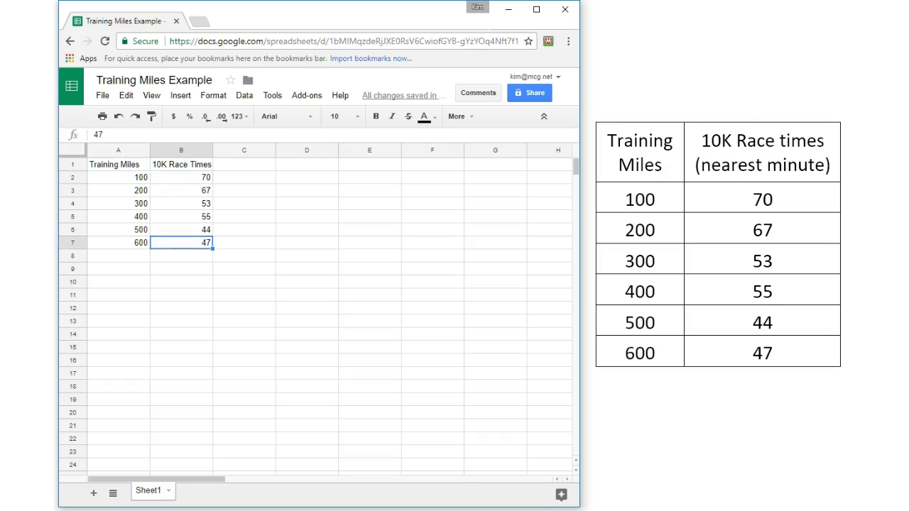
Widen the browser window again and center the contents of cells A1:B7 horizontally.
left_click_drag(580, 313, 850, 313)
key("Down")
key("Up")
key("shift+Up")
key("shift+Up")
key("shift+Up")
key("shift+Up")
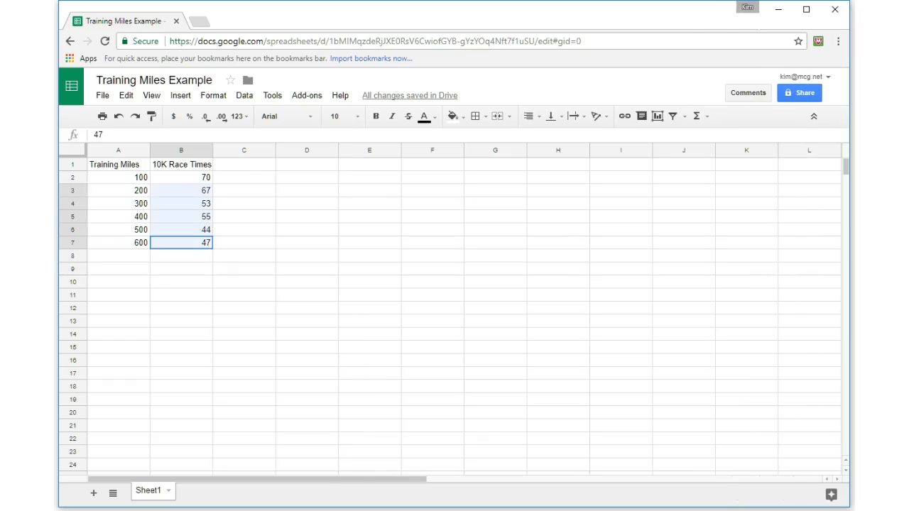
key("shift+Up")
key("shift+Up")
key("shift+Left")
left_click(528, 116)
left_click(551, 136)
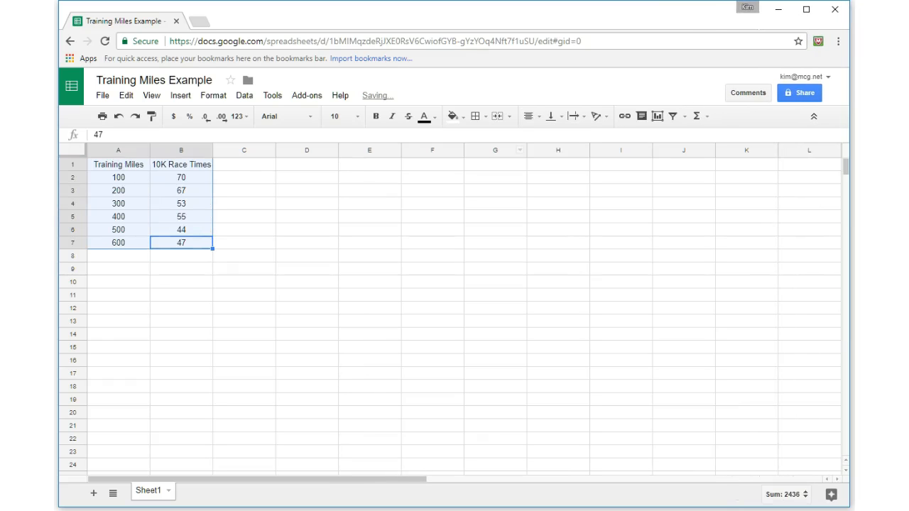
Apply all borders to the data table in cells A1:B7.
key("Down")
key("Up")
key("shift+Up")
key("shift+Up")
key("shift+Up")
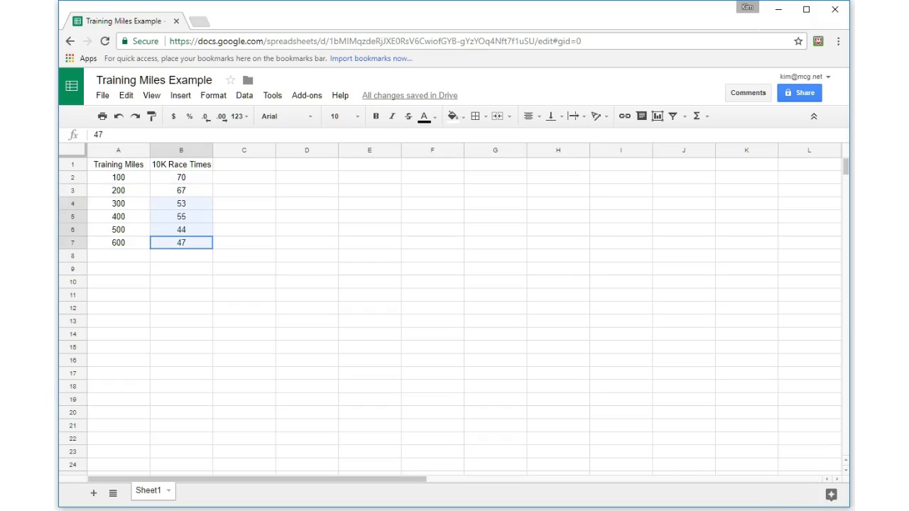
key("shift+Up")
key("shift+Up")
key("shift+Left")
key("shift+Up")
left_click(476, 116)
left_click(482, 140)
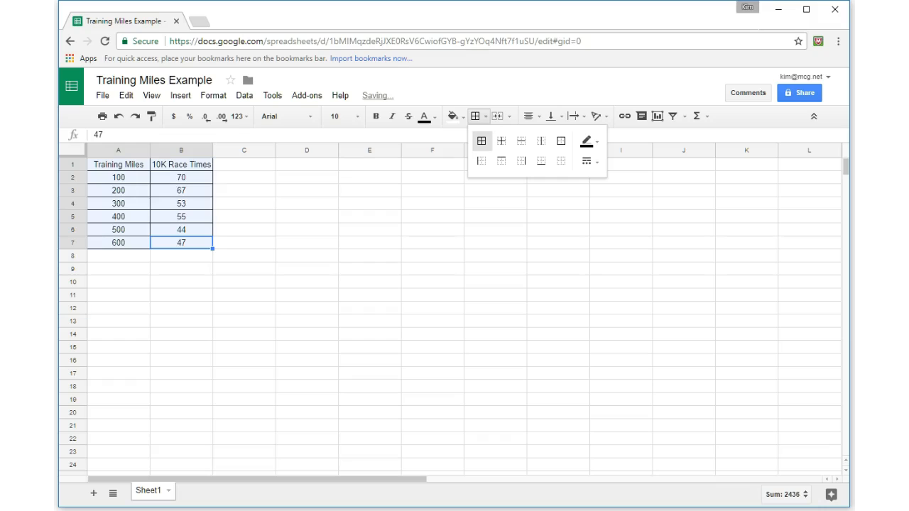
left_click(243, 321)
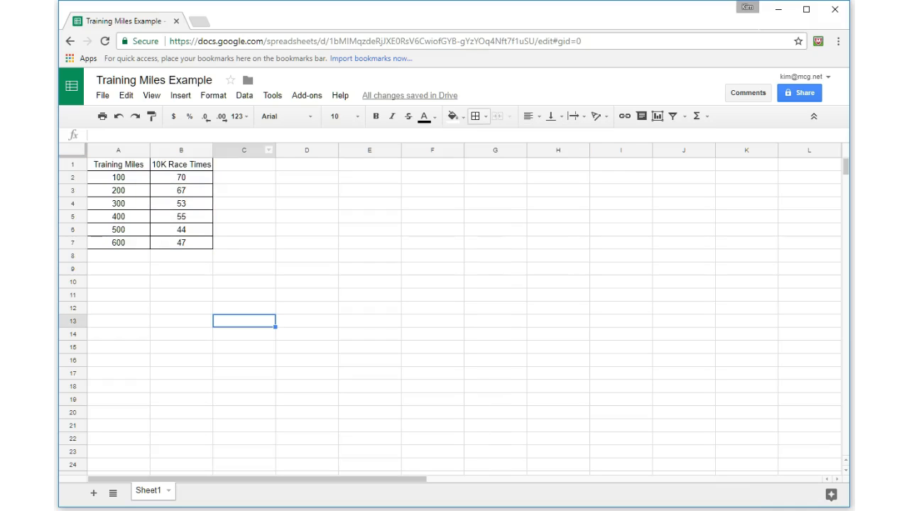
Insert a chart based on the data in cells A1:B7.
left_click_drag(181, 242, 118, 164)
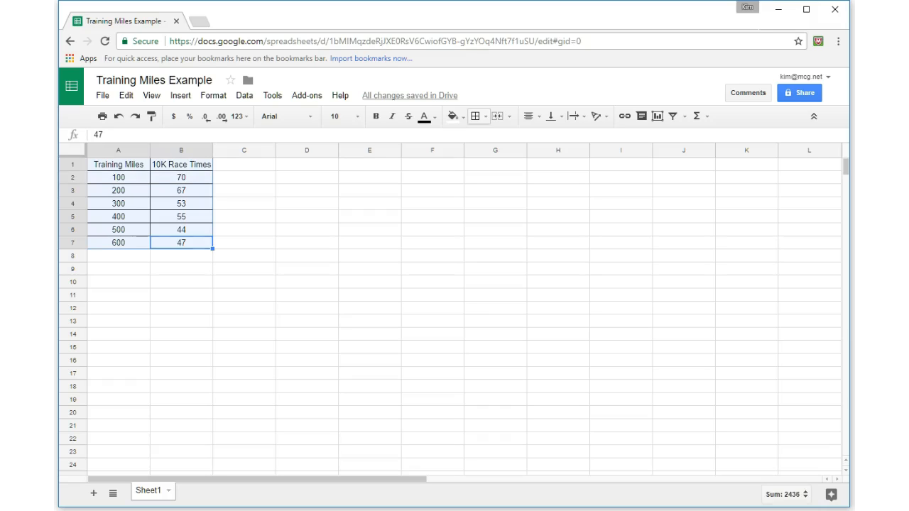
left_click(168, 97)
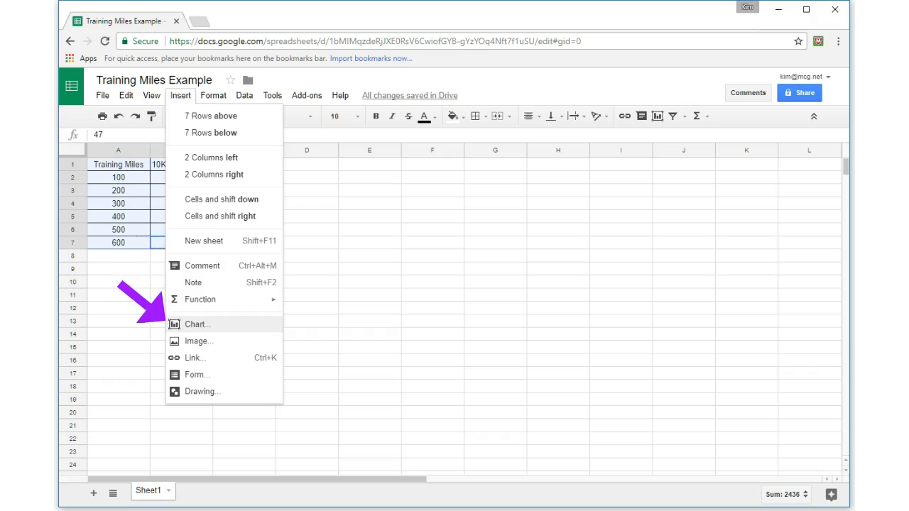
left_click(170, 324)
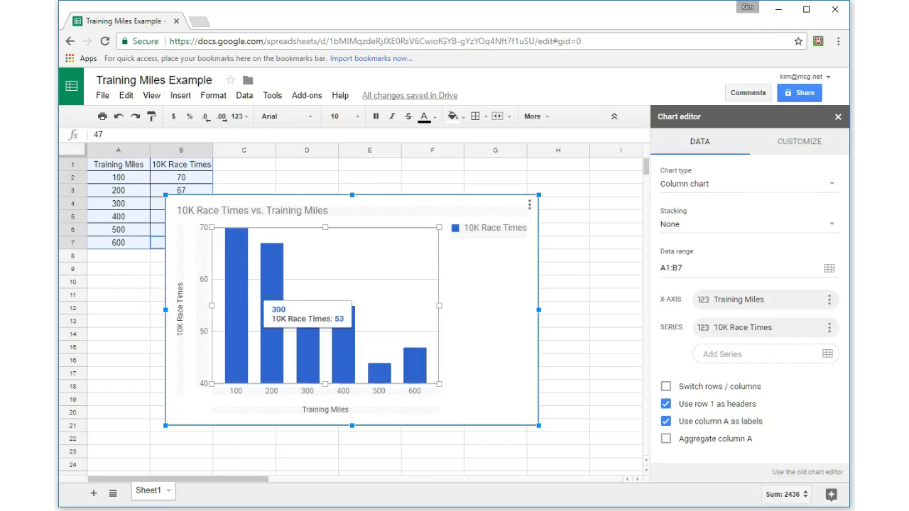
Change the chart type to Scatter chart and move the chart clear of the data table.
left_click(688, 185)
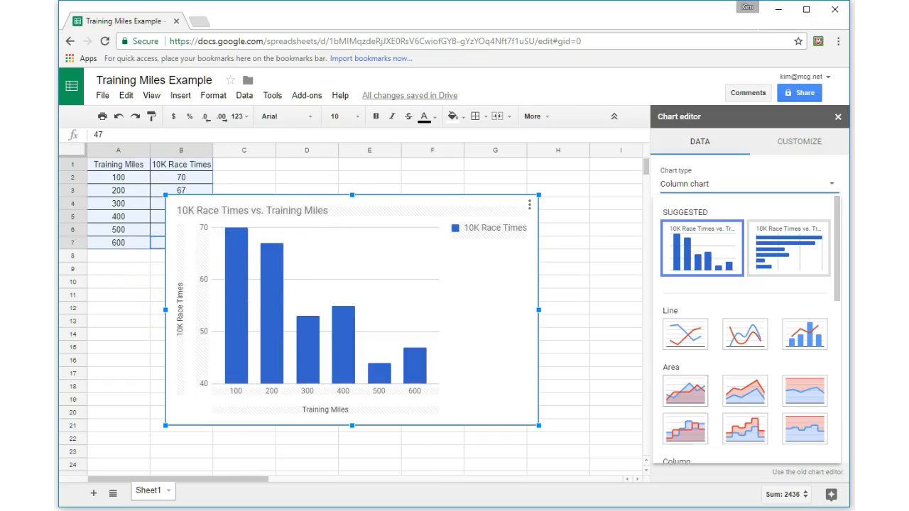
scroll(686, 395, "down", 4)
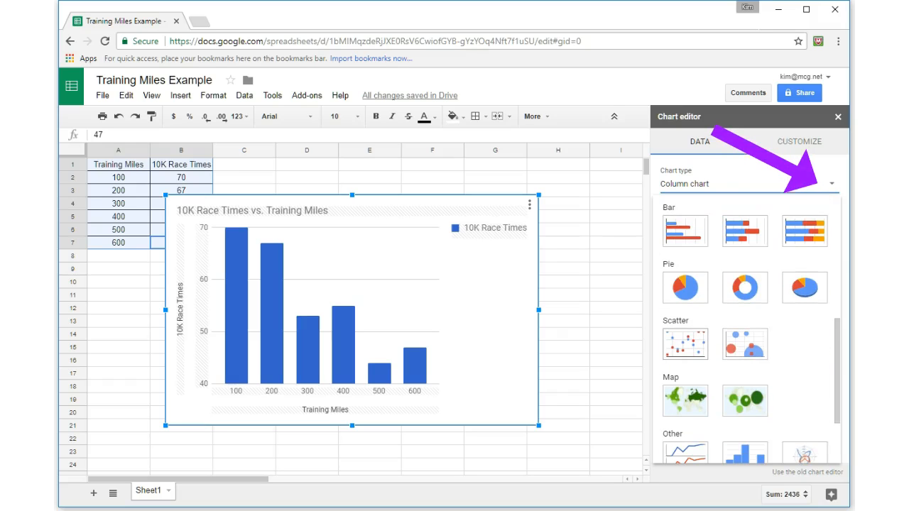
left_click(685, 345)
left_click_drag(486, 327, 562, 345)
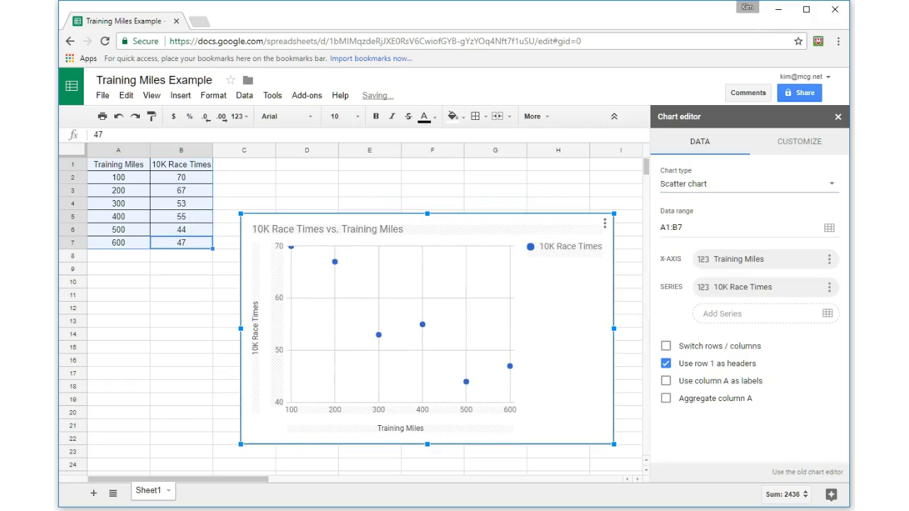
left_click(181, 322)
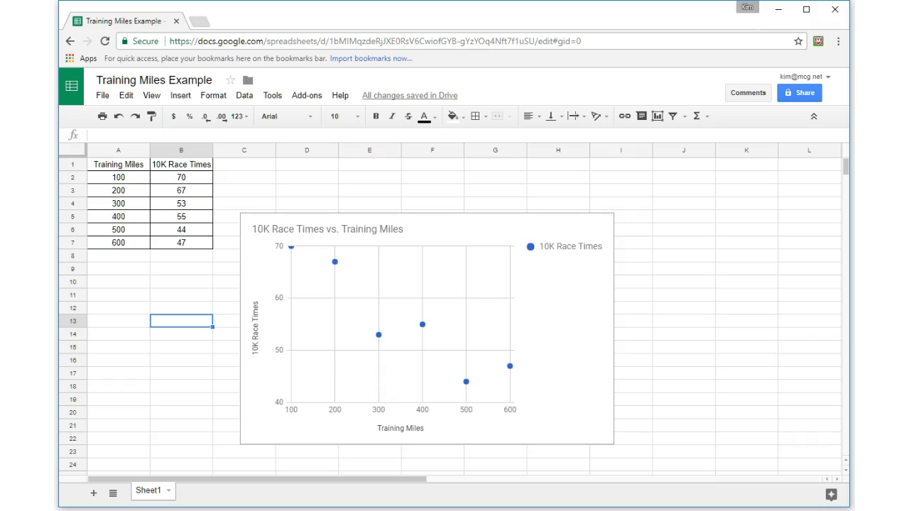
Reopen the scatter chart for editing and set its horizontal axis minimum to 0.
left_click(427, 329)
left_click(604, 224)
left_click(600, 238)
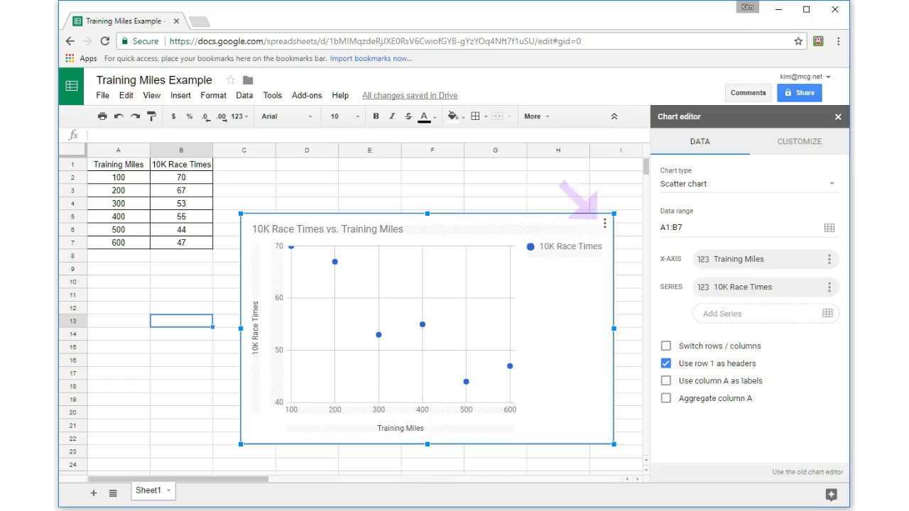
left_click(768, 140)
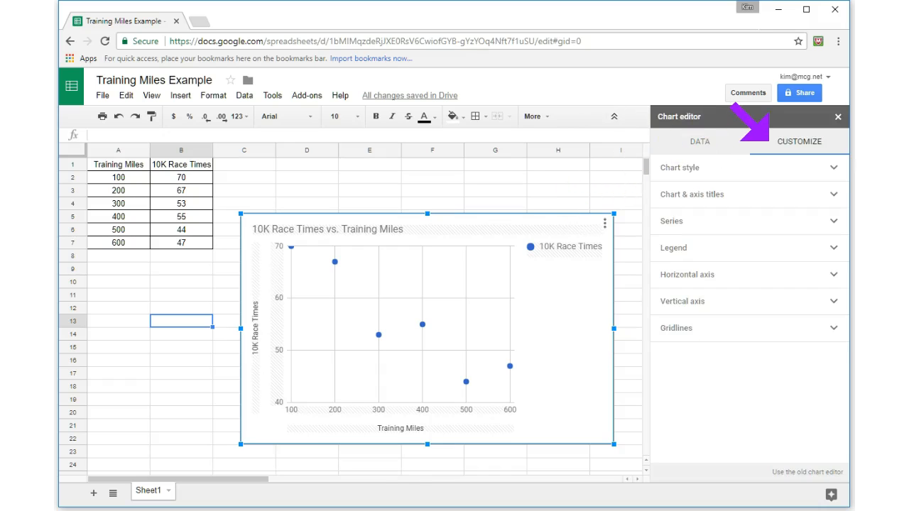
left_click(823, 273)
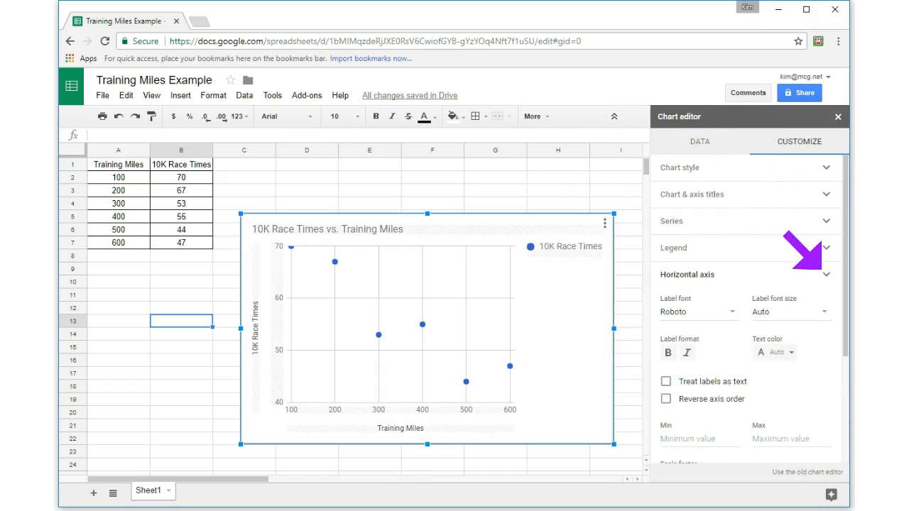
scroll(748, 320, "down", 1)
left_click(699, 377)
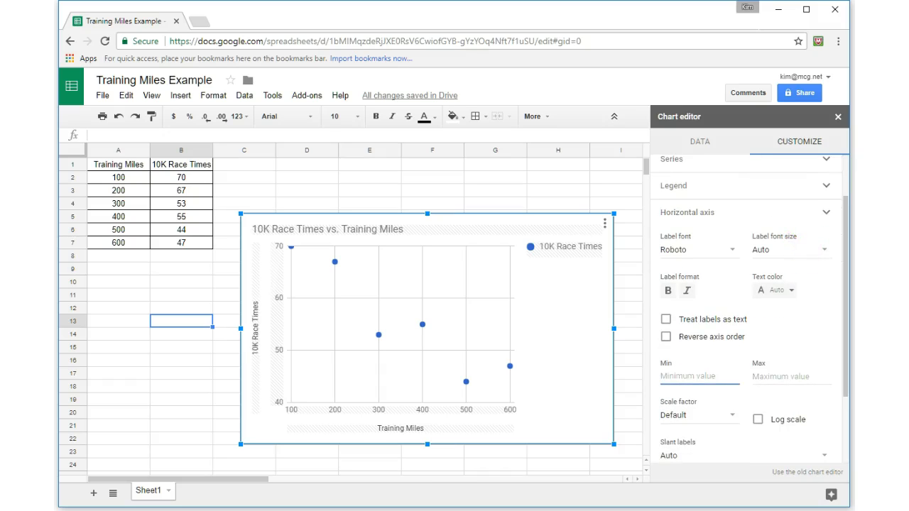
type("0")
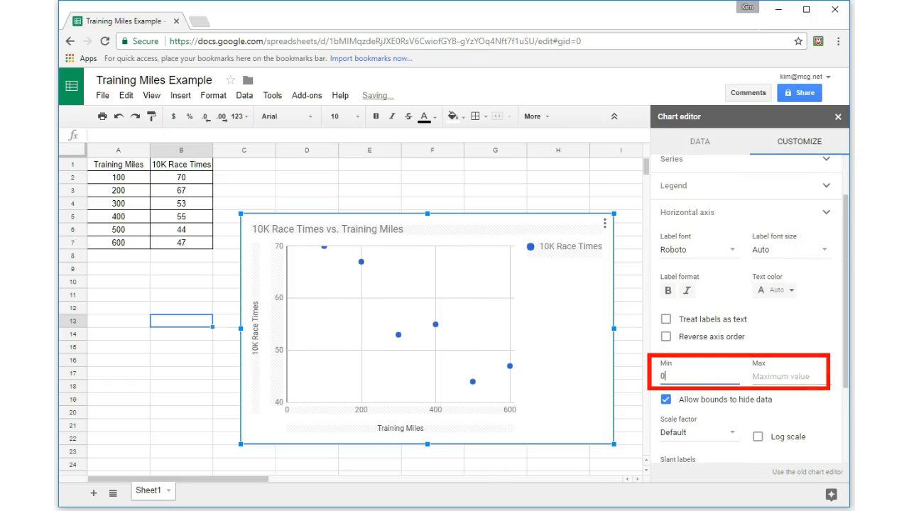
Set the scatter chart's horizontal axis maximum to 700 and collapse the horizontal axis settings.
type("700")
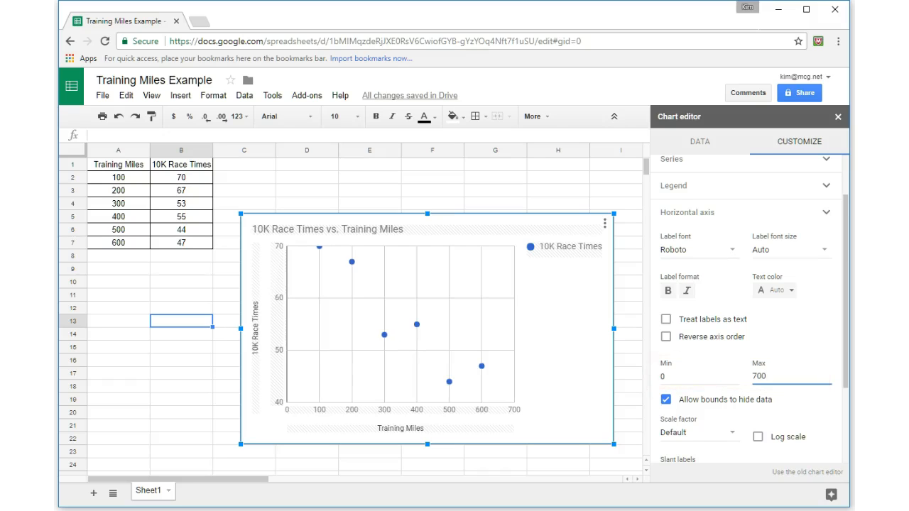
left_click(826, 212)
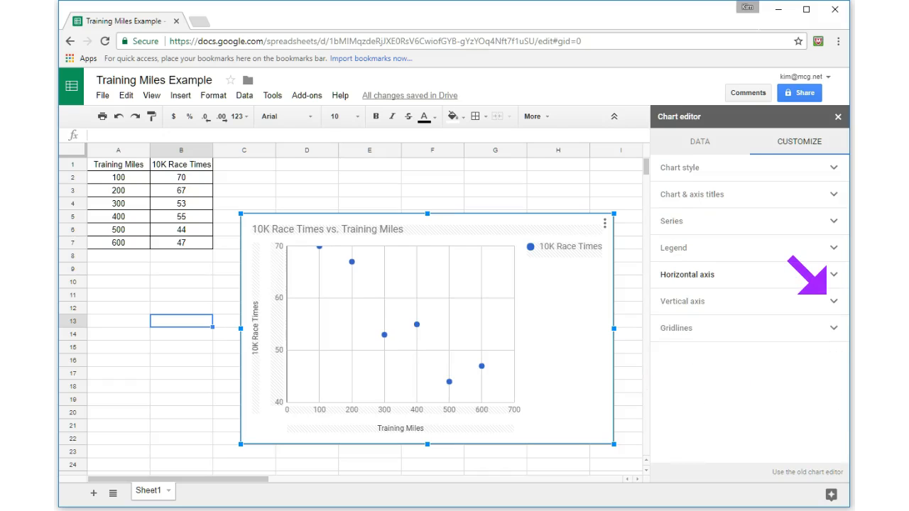
Set the scatter chart's vertical axis minimum to 0 and its maximum to 100.
left_click(695, 301)
left_click(700, 336)
type("0")
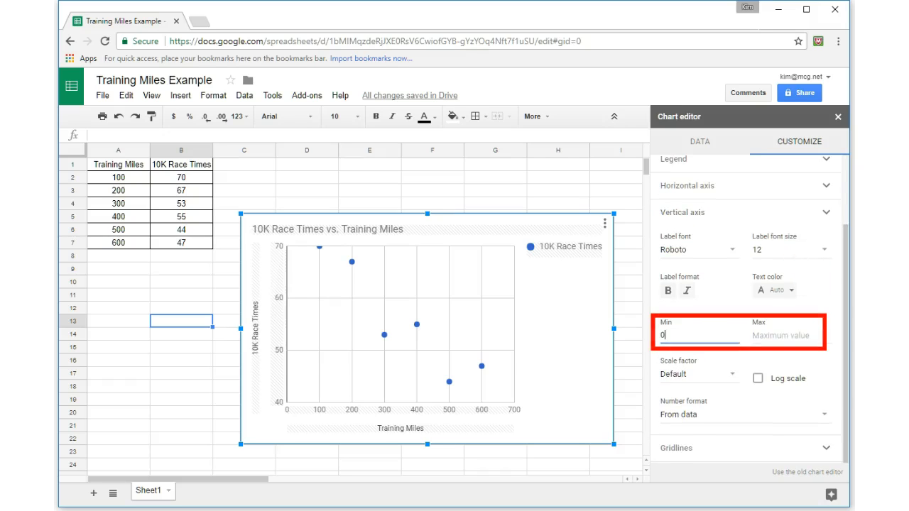
key("Tab")
type("100")
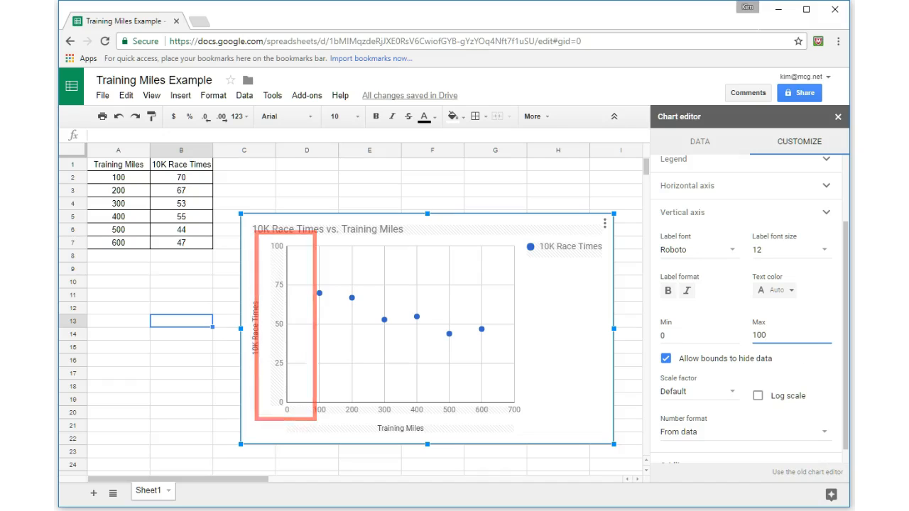
Change the vertical axis maximum to 90 and leave the chart editor.
key("BackSpace")
key("BackSpace")
key("BackSpace")
type("90")
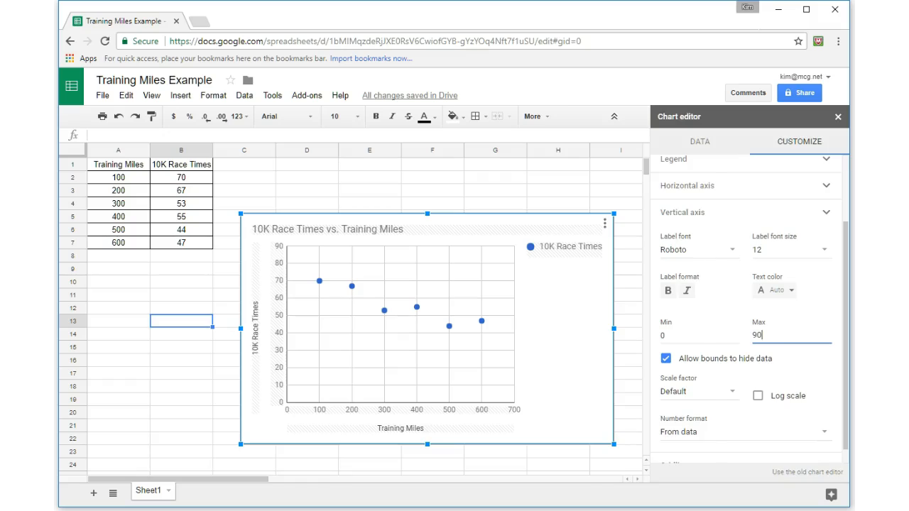
left_click(558, 178)
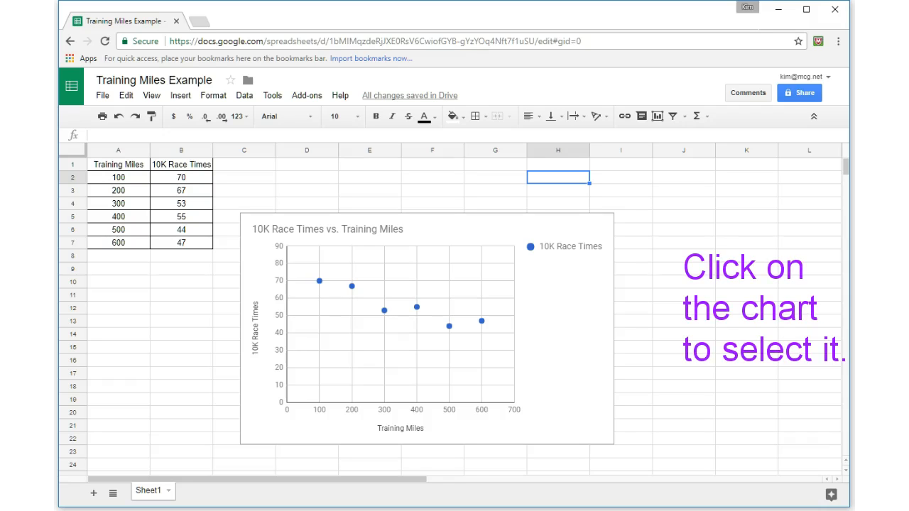
Reopen the scatter chart for editing and add a trendline to the 10K Race Times series.
left_click(427, 329)
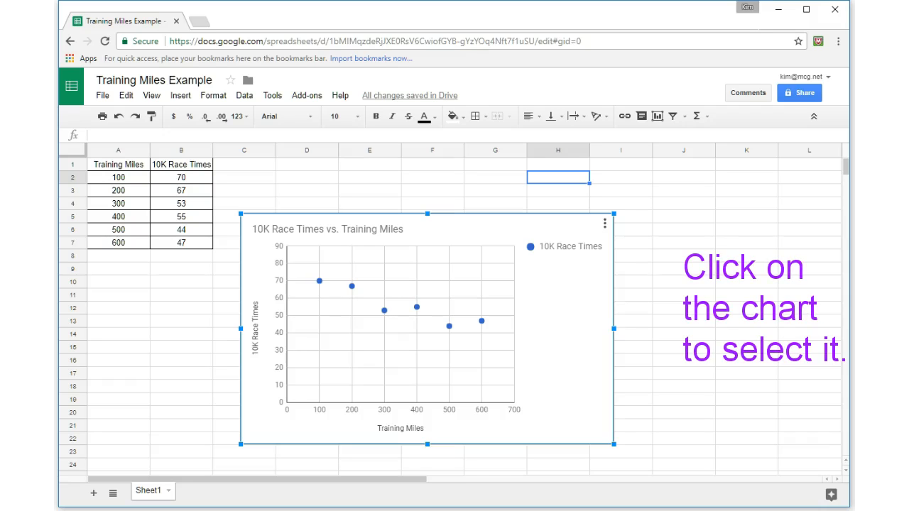
left_click(604, 224)
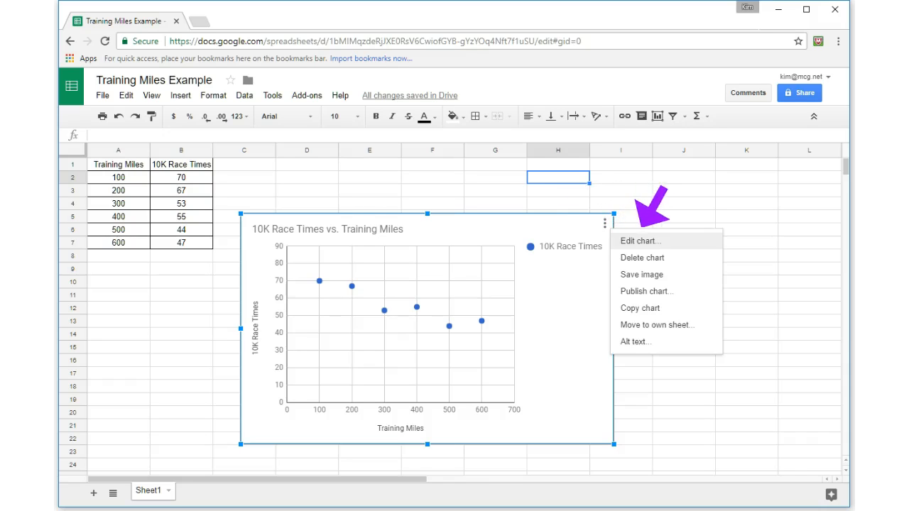
left_click(639, 241)
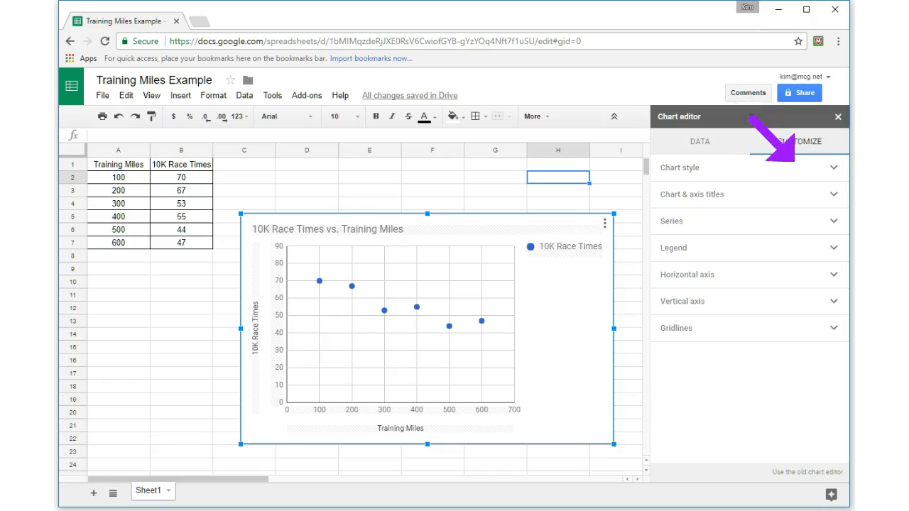
left_click(826, 222)
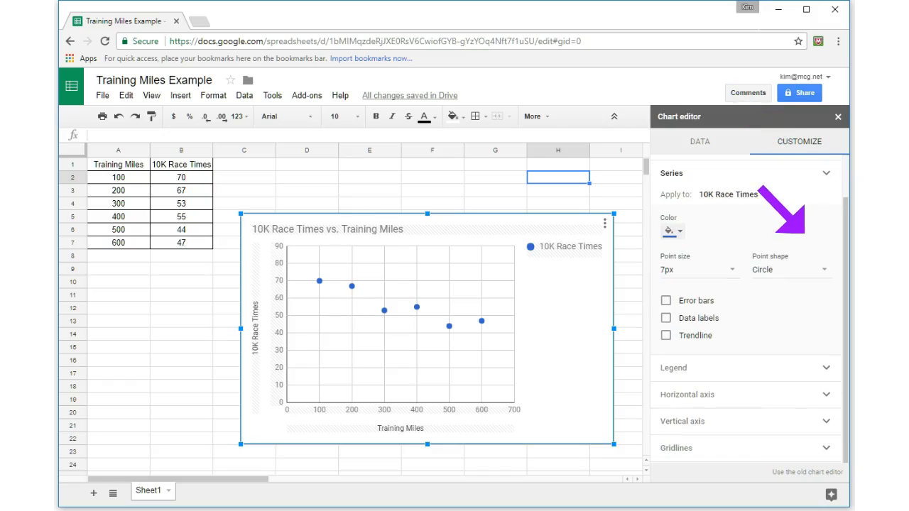
left_click(666, 336)
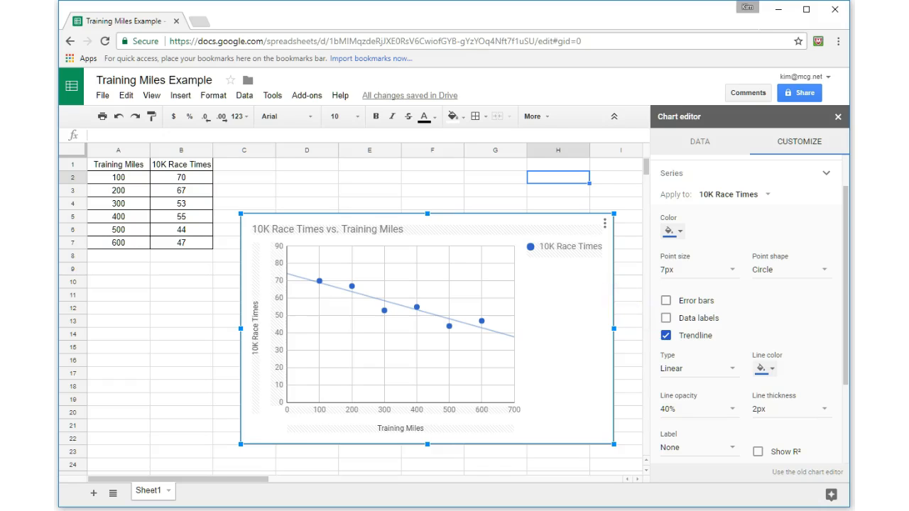
Label the trendline with its equation using the Use Equation option, and leave the chart editor.
left_click(675, 447)
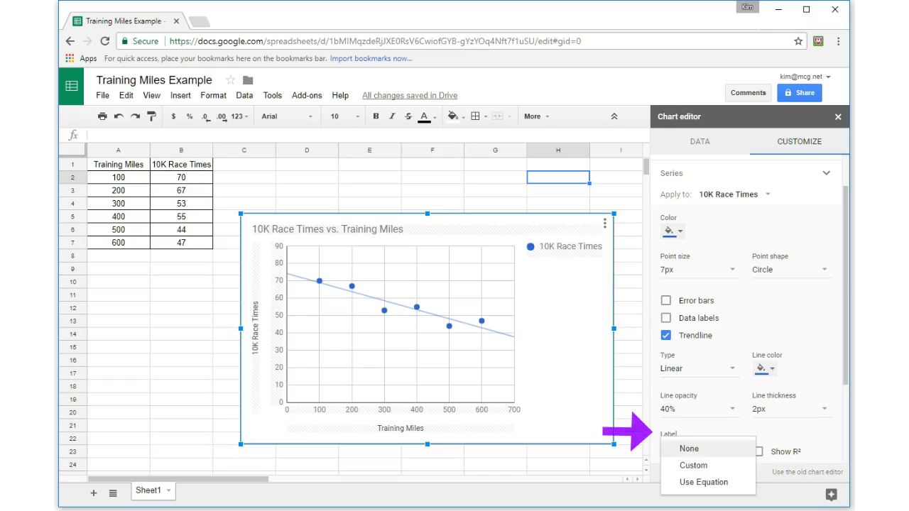
left_click(704, 483)
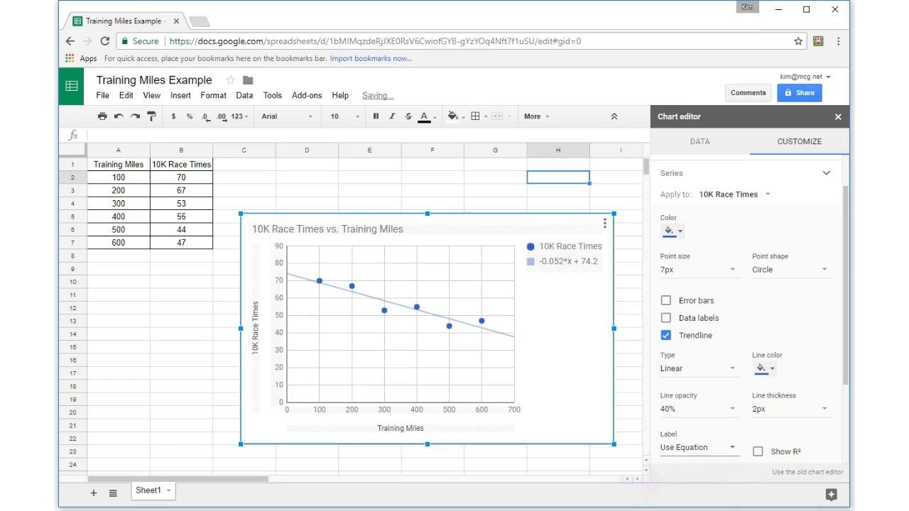
left_click(433, 177)
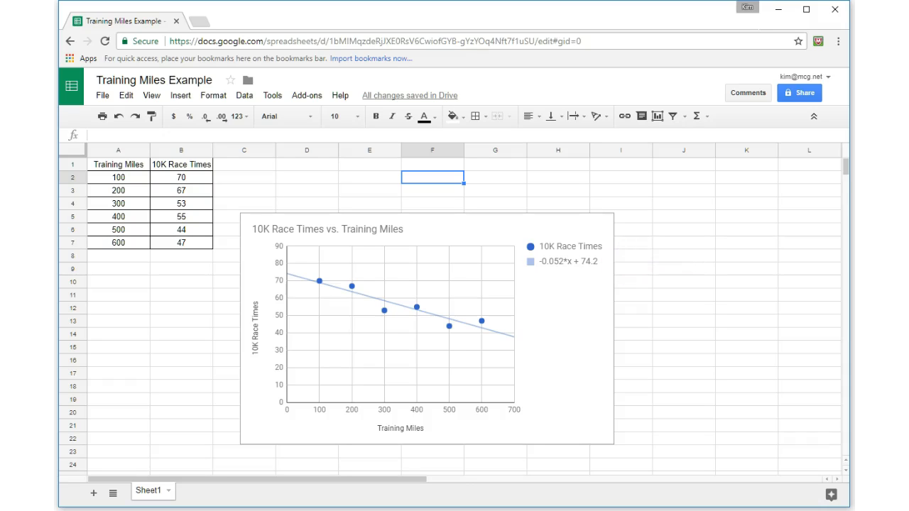
Enter the rounded trendline equation y=-0.05x+74 in cell E2 above the chart.
left_click(369, 178)
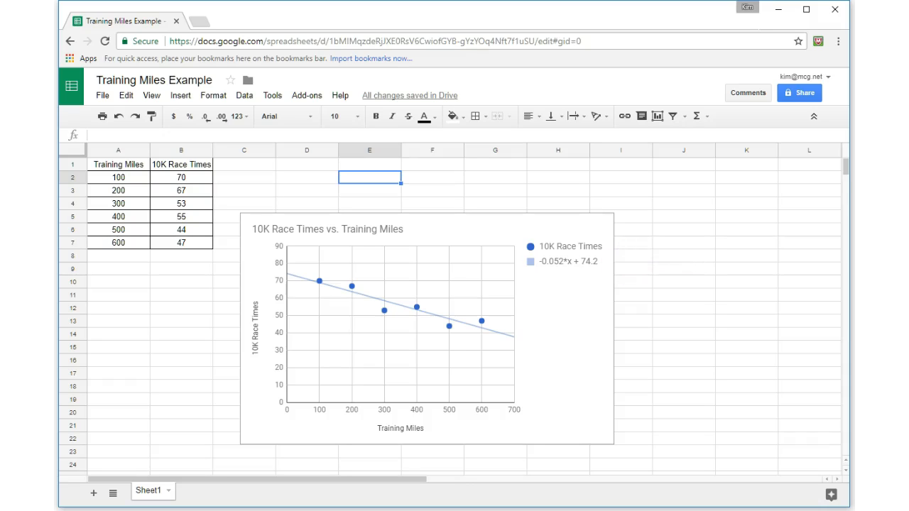
type("y=-0.05x+74")
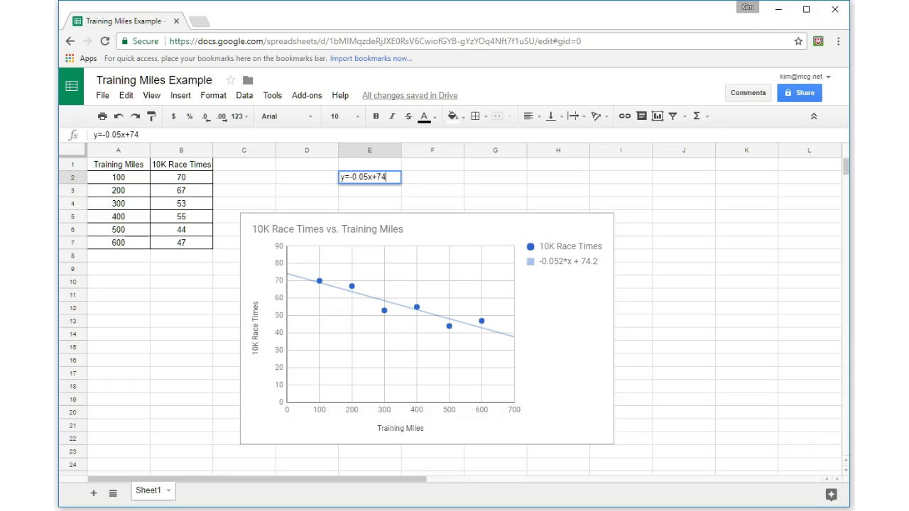
left_click(558, 177)
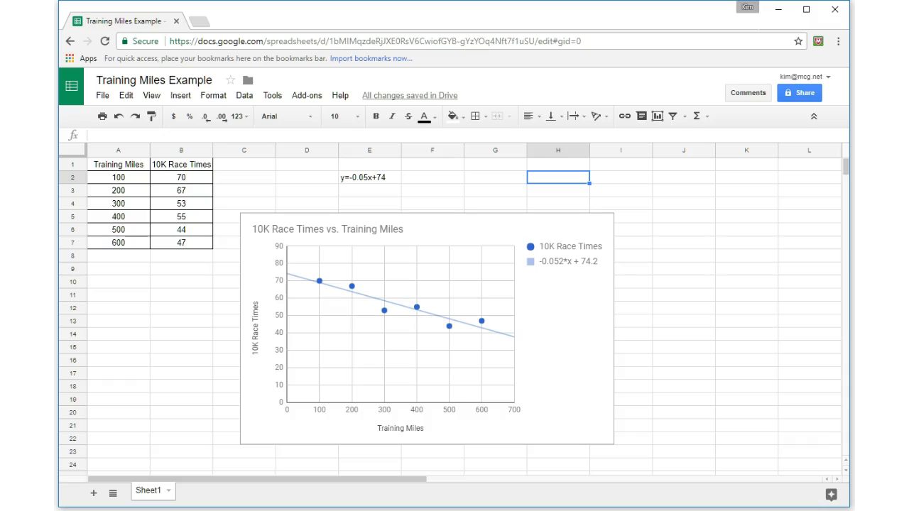
Select the empty cell K15 and bring up the choices for inserting content into the sheet.
left_click(747, 348)
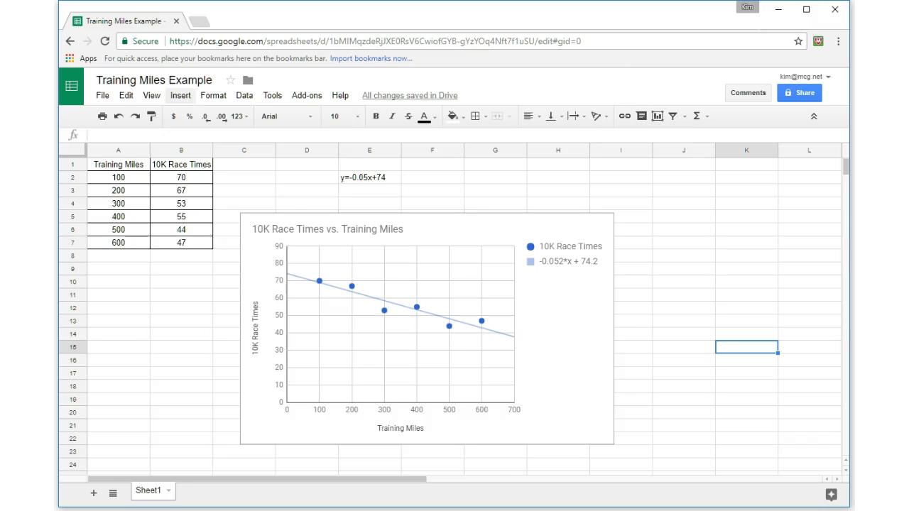
left_click(181, 95)
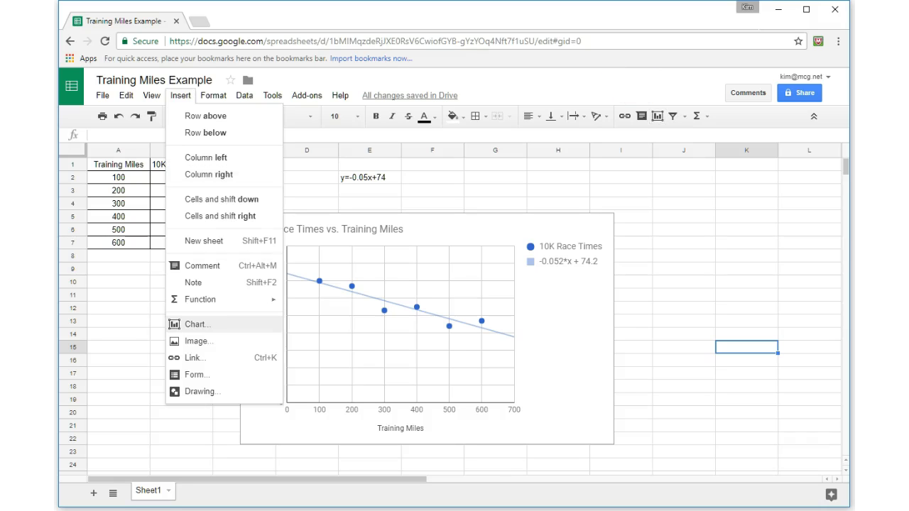